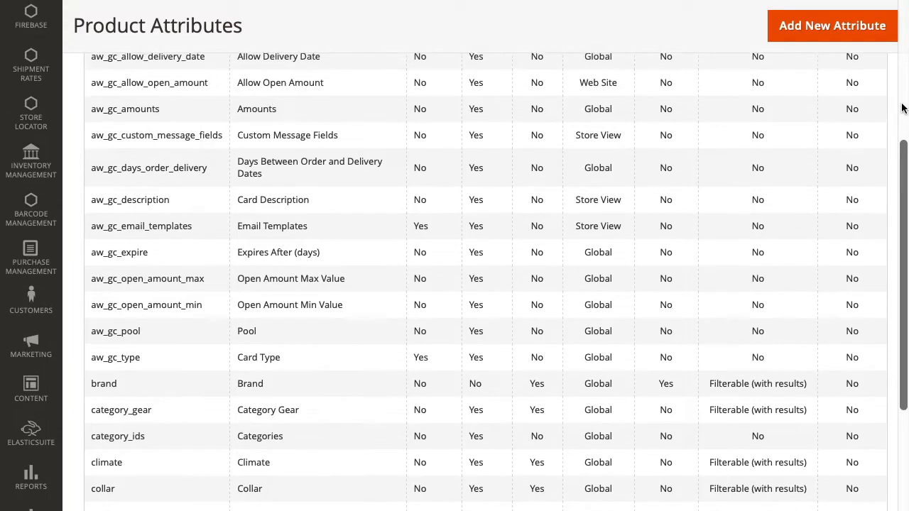
scroll(901, 108, "up", 2)
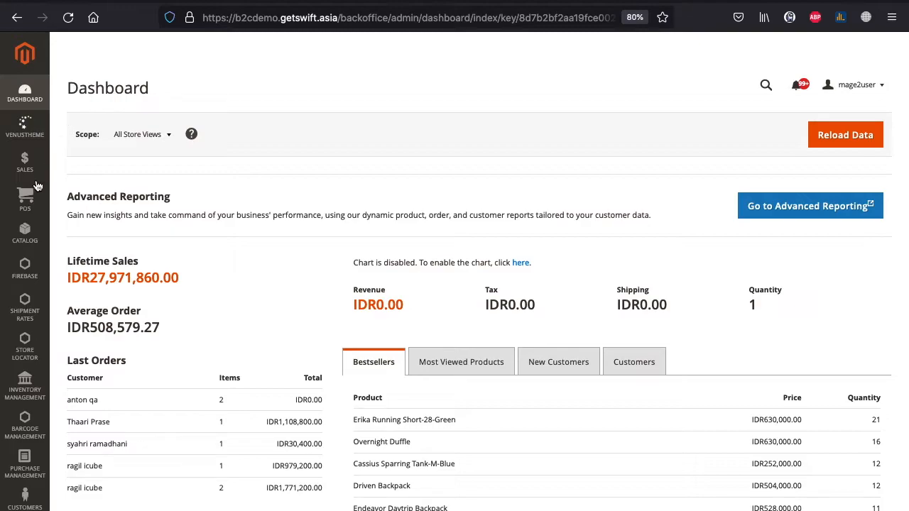
- Open Stores > Attributes > Product and scroll through the 120-record attribute grid
scroll(15, 255, "down", 8)
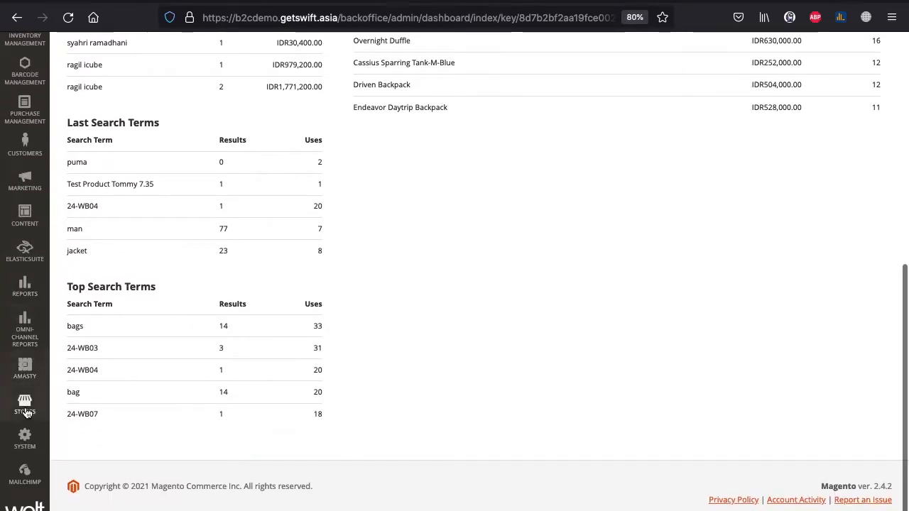
left_click(24, 404)
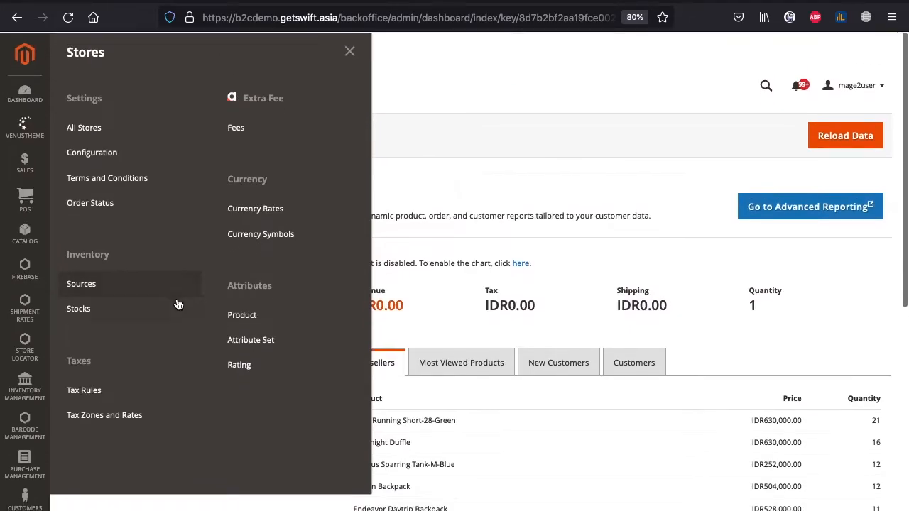
left_click(317, 324)
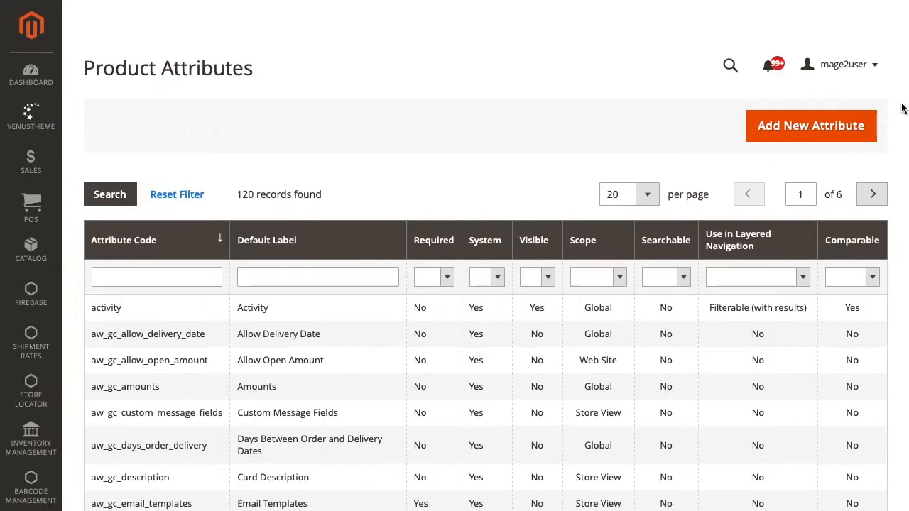
scroll(902, 108, "down", 3)
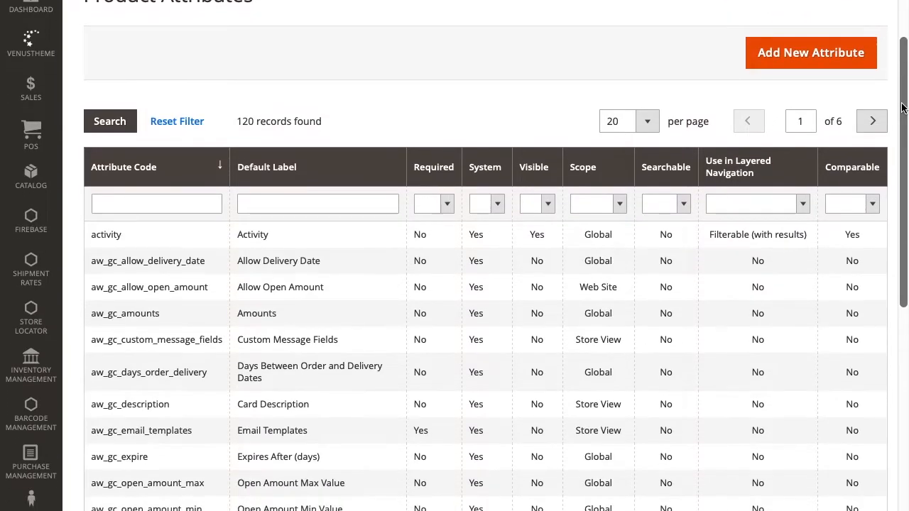
scroll(901, 108, "down", 2)
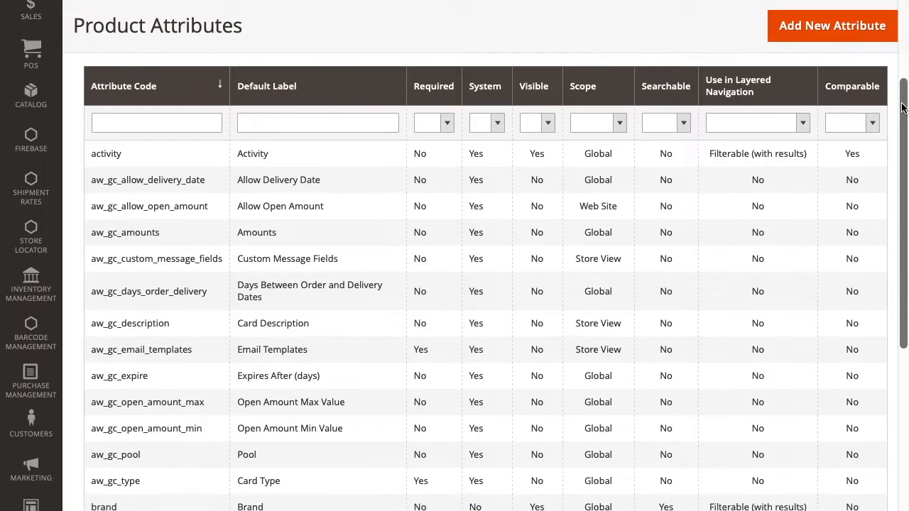
scroll(901, 108, "down", 5)
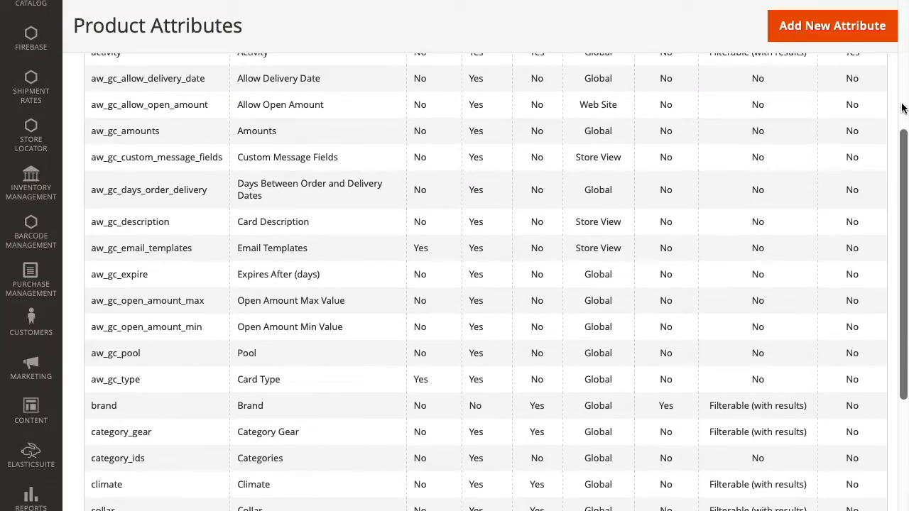
scroll(901, 108, "down", 5)
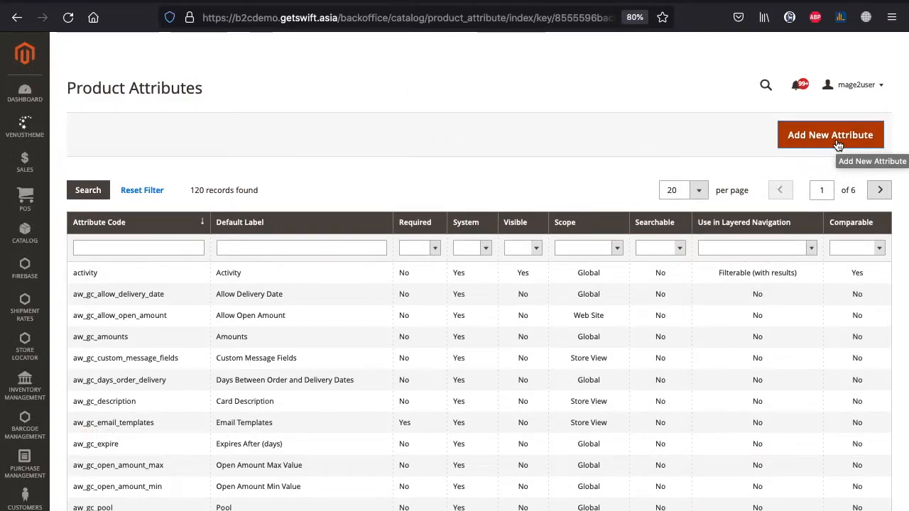
- Start a new product attribute and expand its Advanced Attribute Properties section
left_click(838, 144)
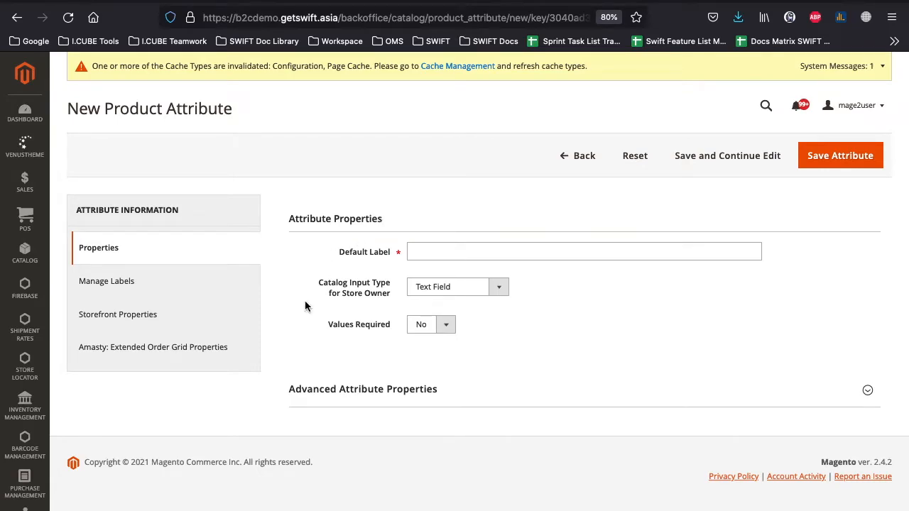
left_click(435, 396)
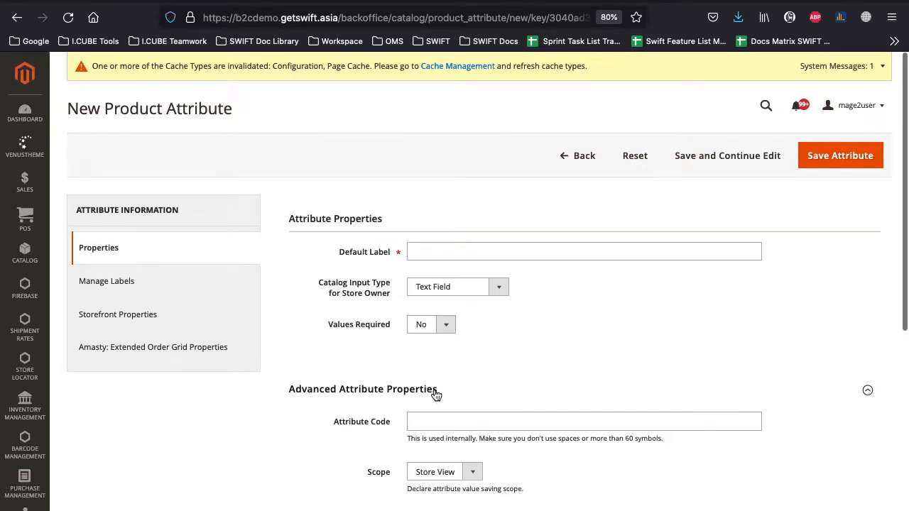
scroll(437, 391, "down", 3)
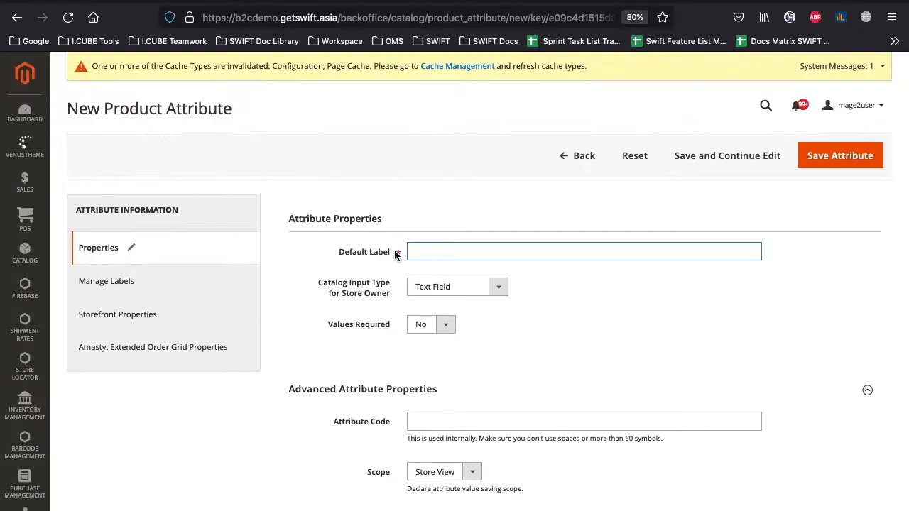
left_click(433, 203)
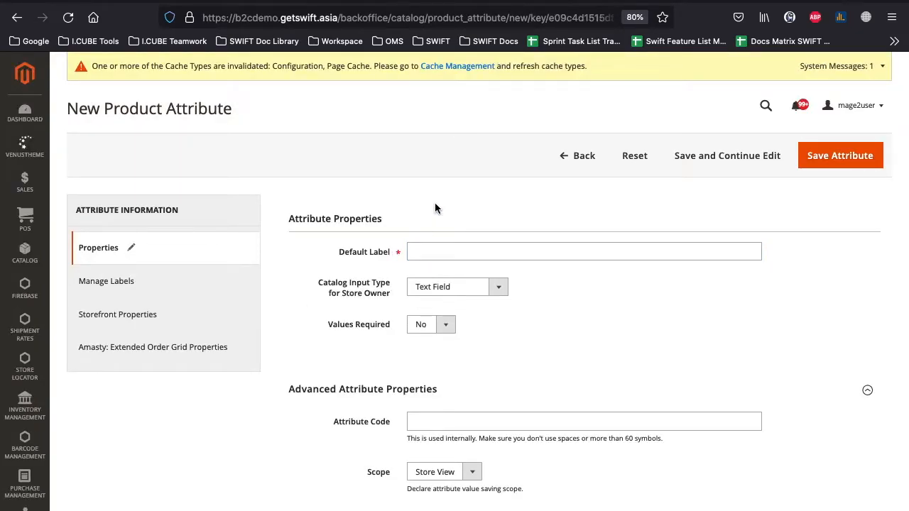
- Enter 'Ukuran' as the Default Label and view the Catalog Input Type options
left_click(448, 251)
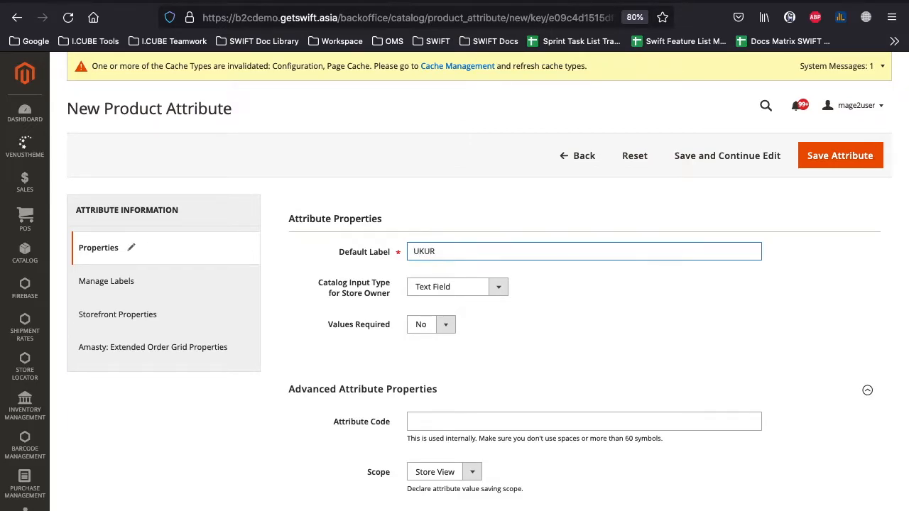
key("ctrl+a")
key("BackSpace")
key("ctrl+a")
key("BackSpace")
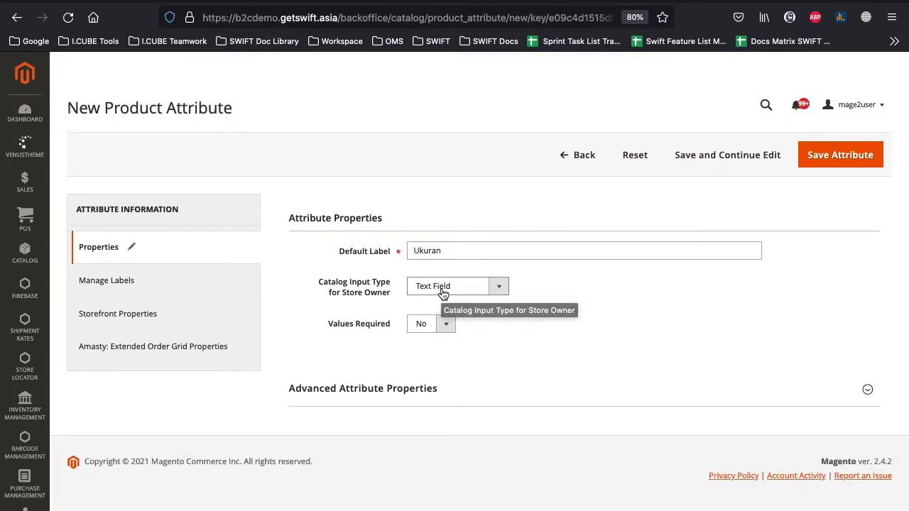
left_click(503, 297)
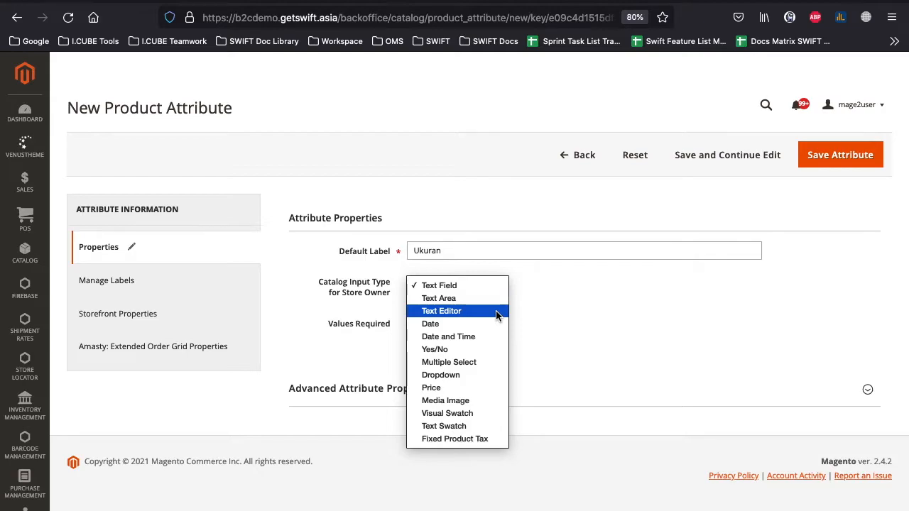
left_click(554, 316)
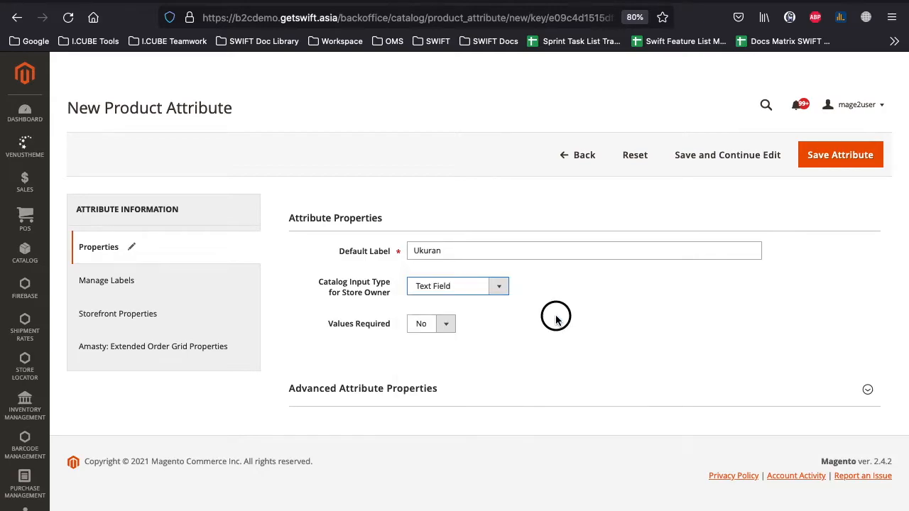
left_click(497, 286)
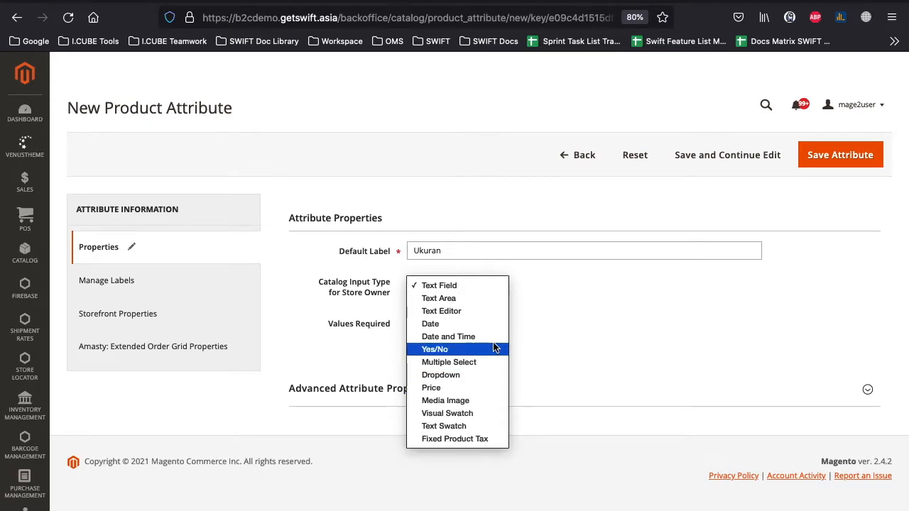
- Keep input type Text Field and Values Required No, then expand Advanced Attribute Properties
left_click(499, 286)
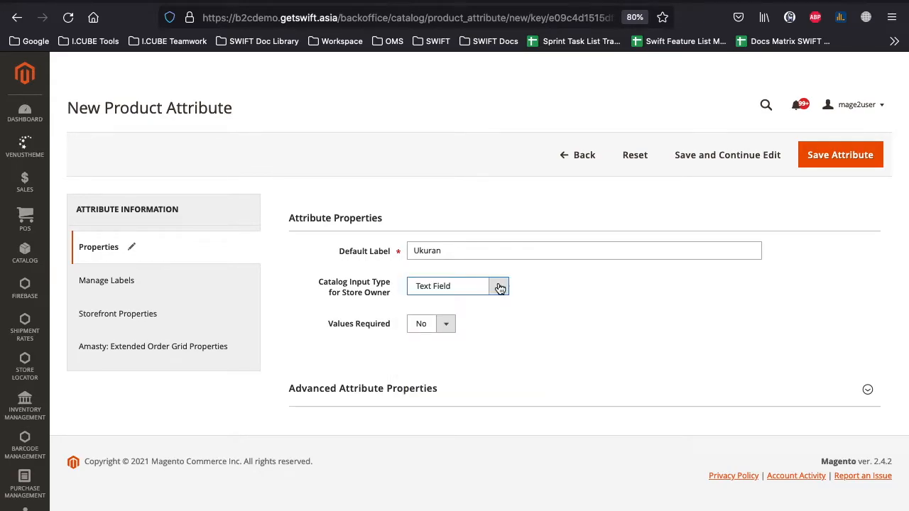
left_click(447, 323)
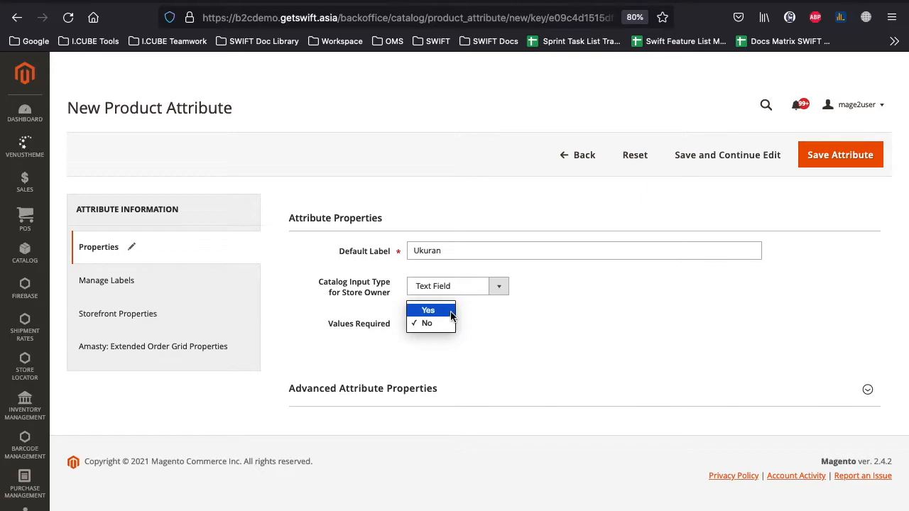
left_click(446, 324)
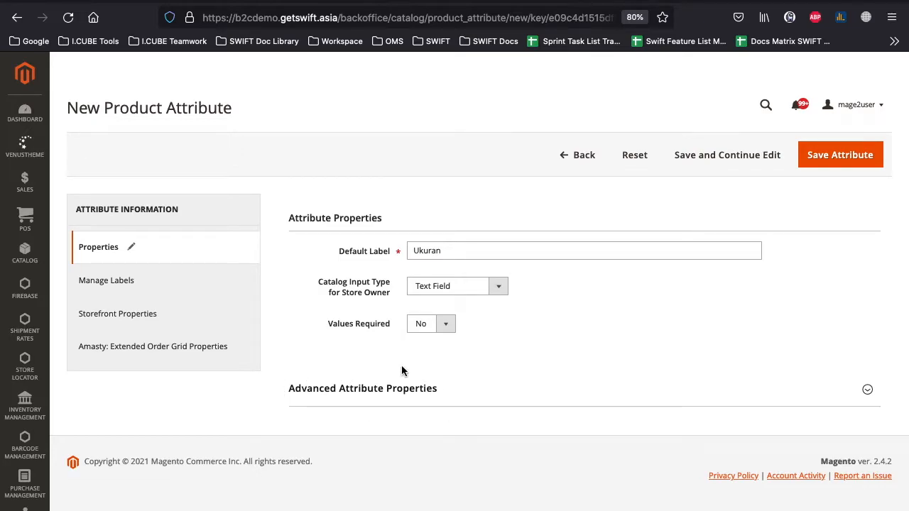
left_click(317, 404)
- Enter attribute code nama_produk and leave the scope at Store View
left_click(419, 148)
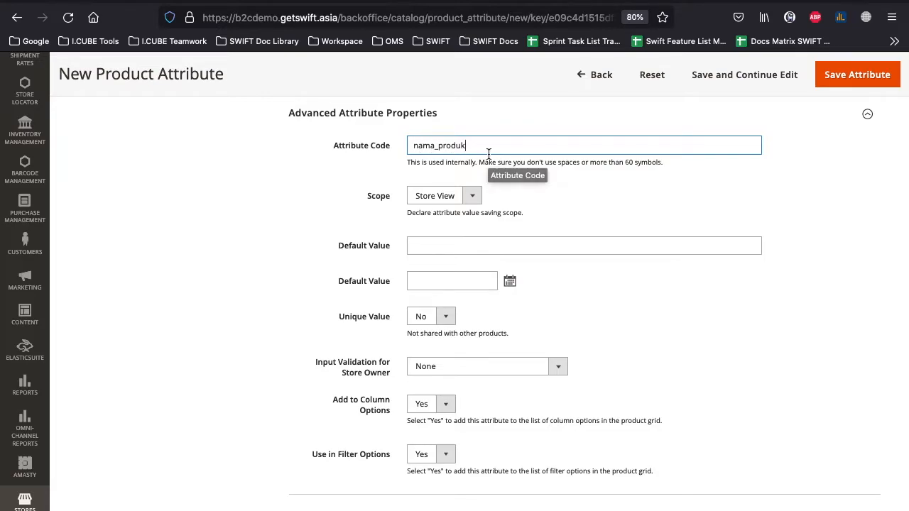
left_click(472, 202)
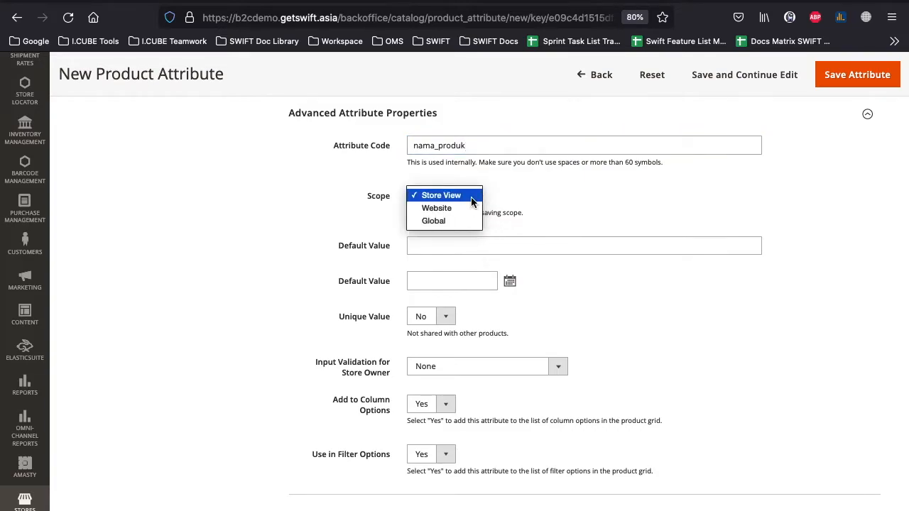
left_click(472, 197)
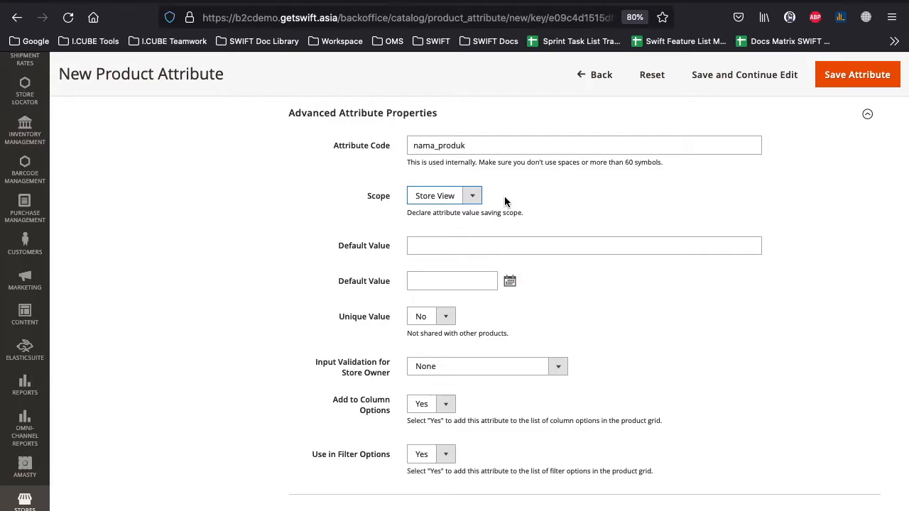
left_click(492, 208)
scroll(492, 208, "down", 1)
- Review nama_produk's per-store-view titles under Manage Labels, then view Storefront Properties
scroll(762, 283, "up", 1)
scroll(762, 284, "up", 3)
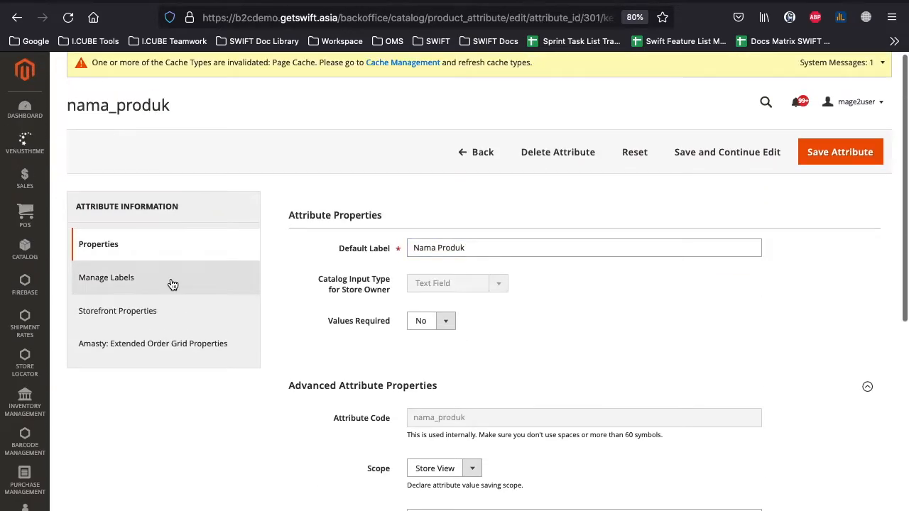
left_click(171, 284)
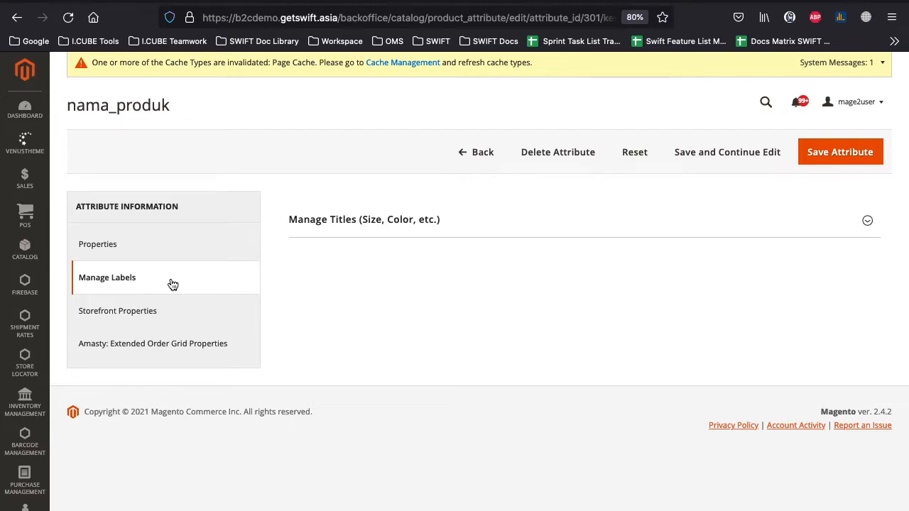
left_click(381, 235)
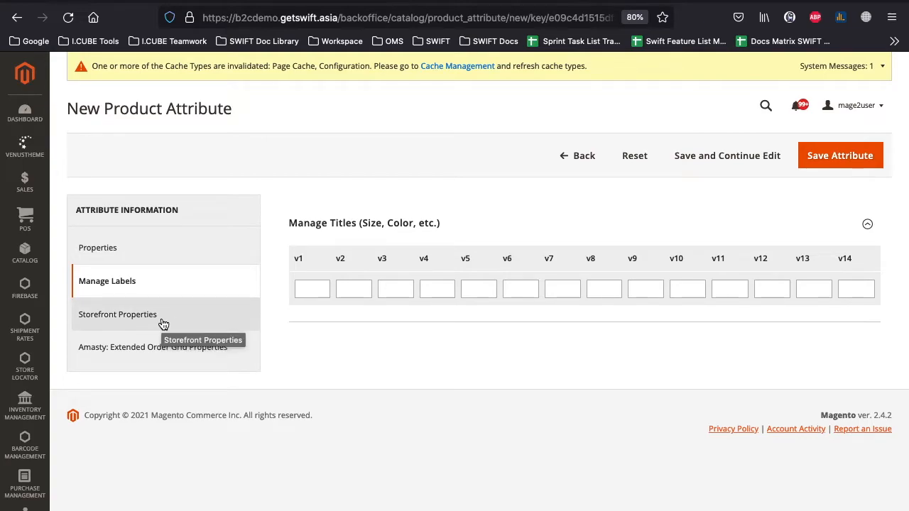
left_click(163, 324)
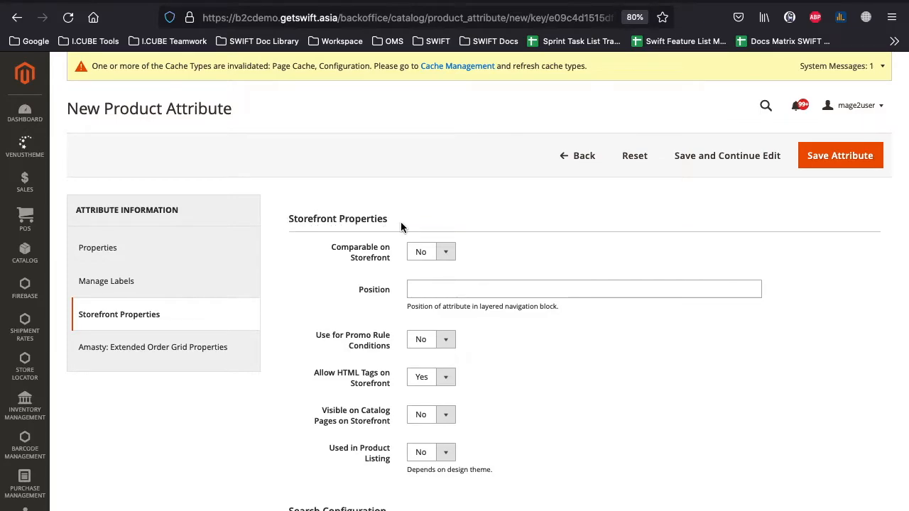
scroll(400, 223, "down", 5)
scroll(399, 222, "down", 2)
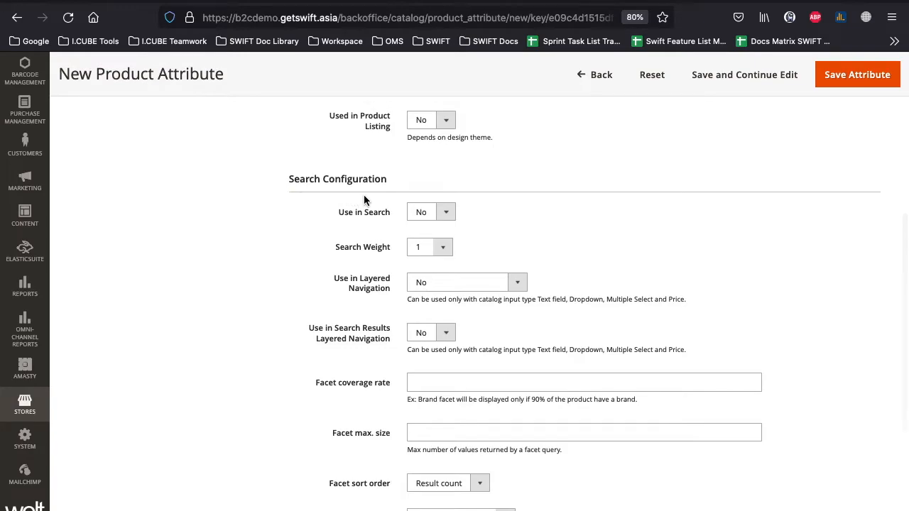
scroll(246, 323, "up", 7)
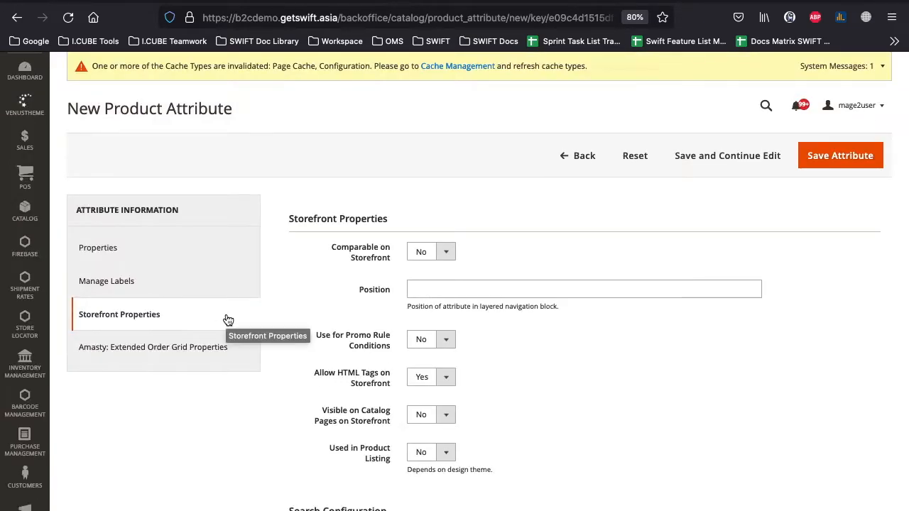
left_click(450, 257)
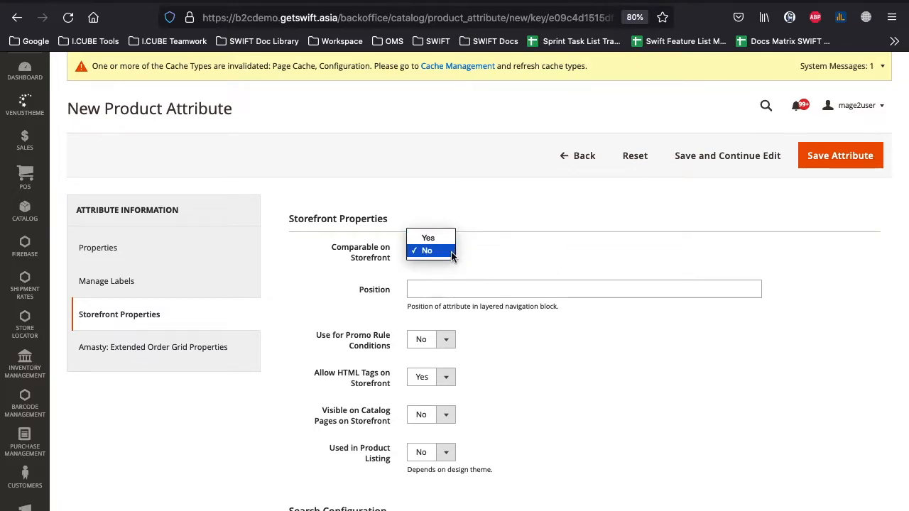
left_click(486, 257)
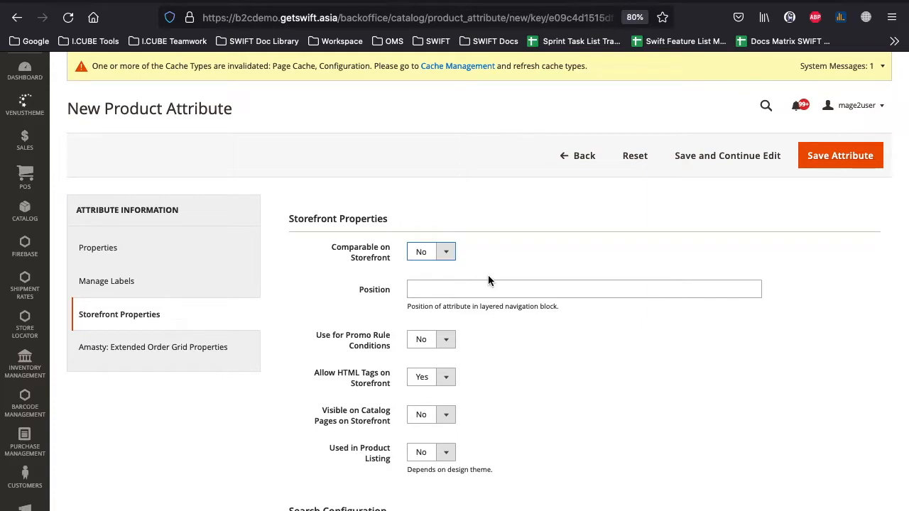
left_click(450, 339)
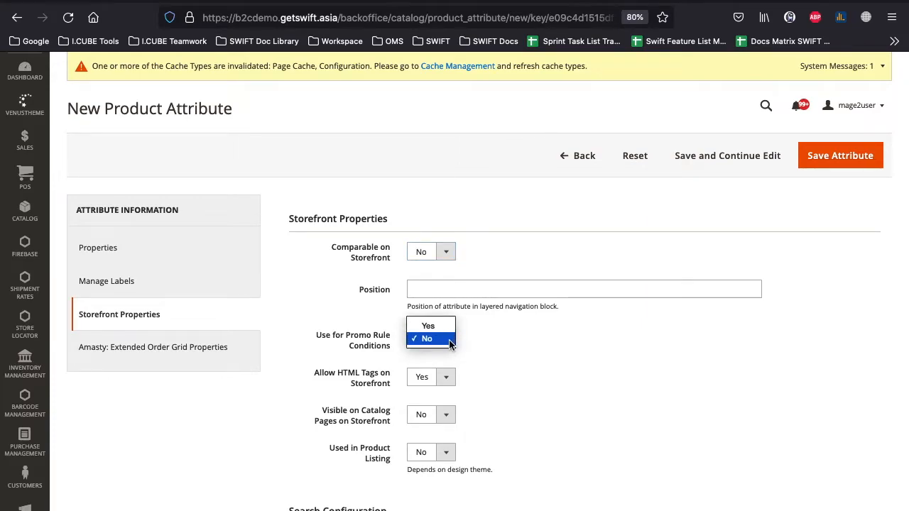
left_click(475, 345)
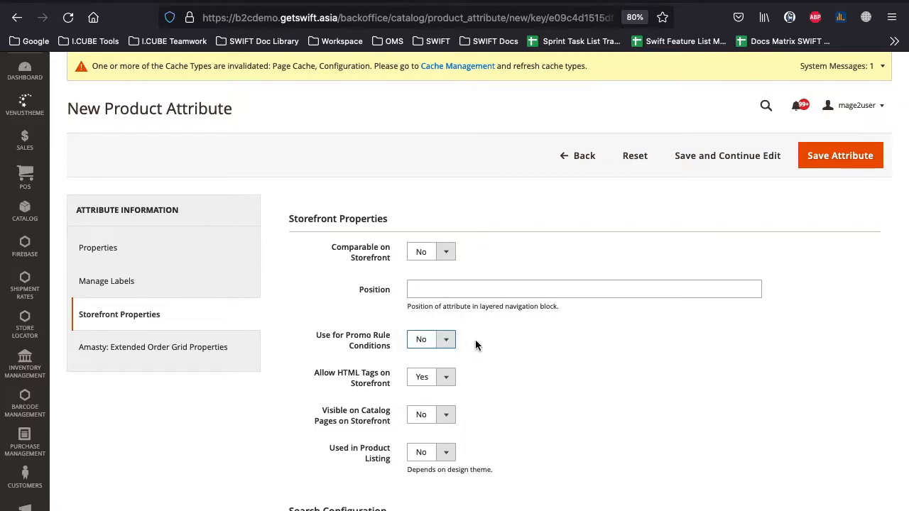
left_click(445, 380)
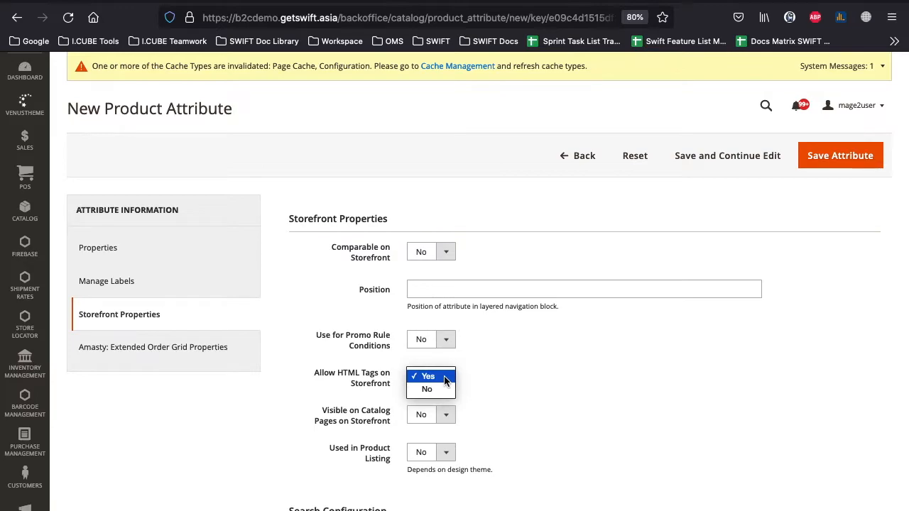
left_click(480, 383)
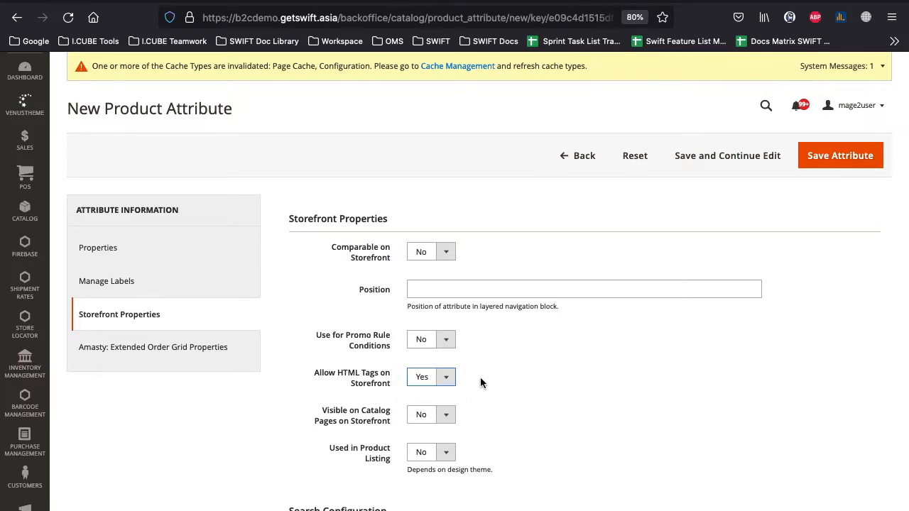
left_click(446, 415)
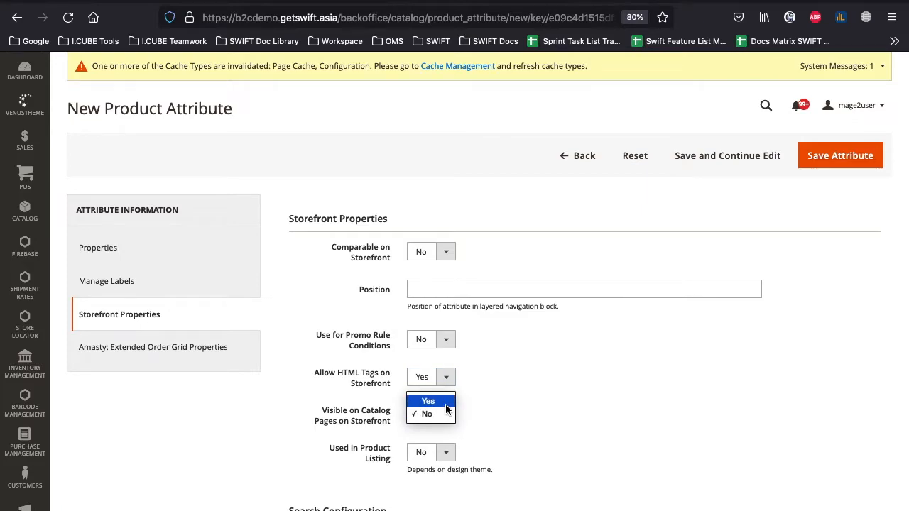
left_click(491, 414)
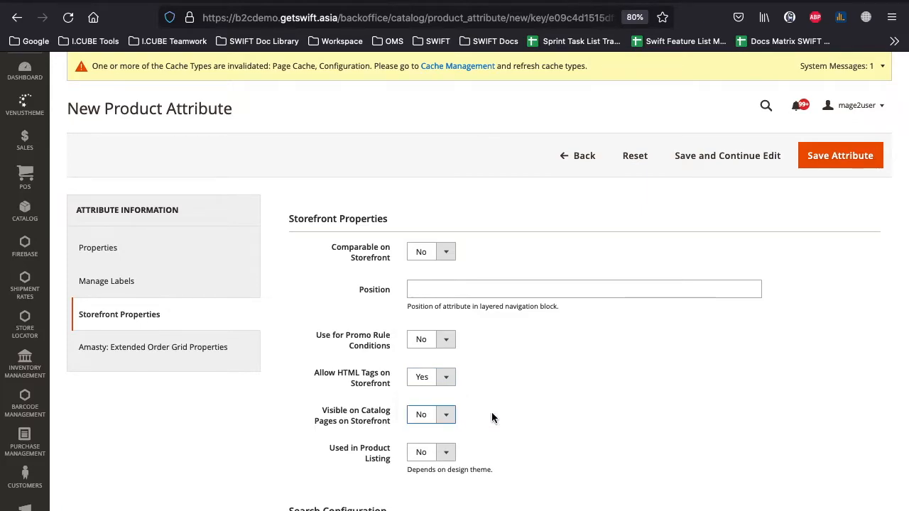
left_click(446, 452)
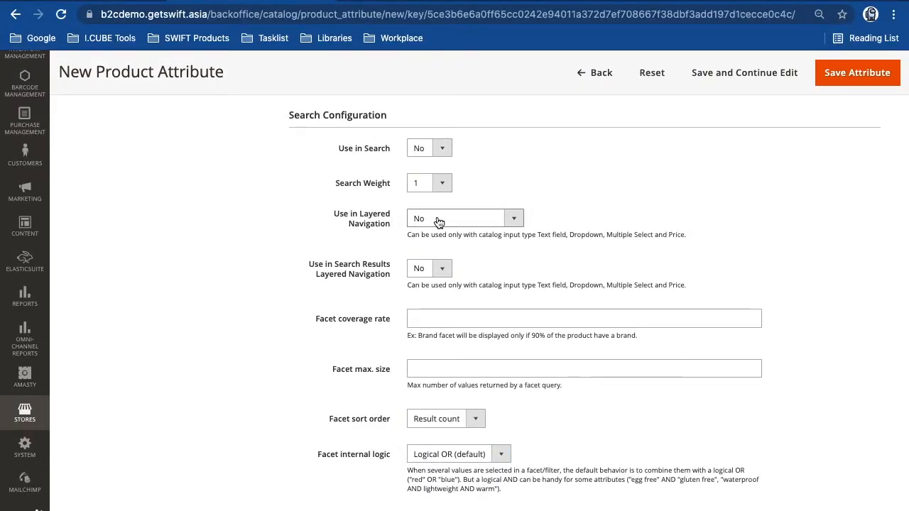
left_click(517, 225)
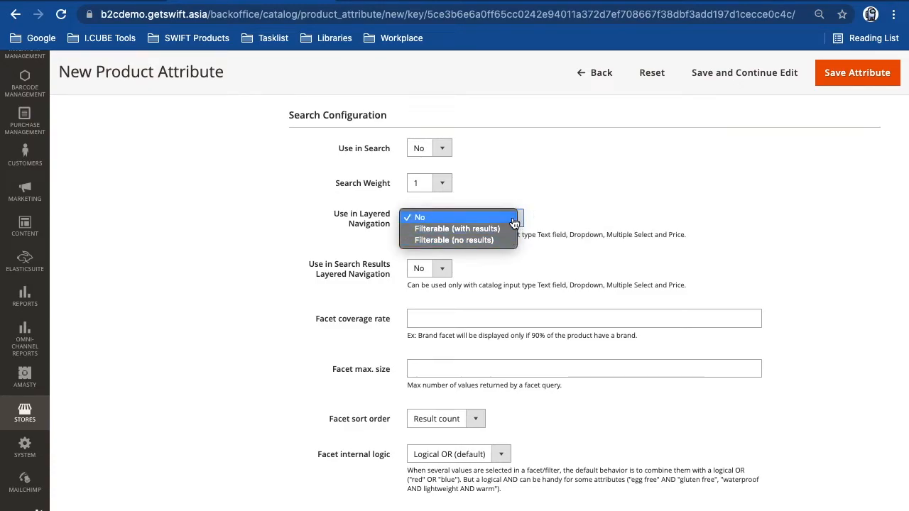
left_click(550, 224)
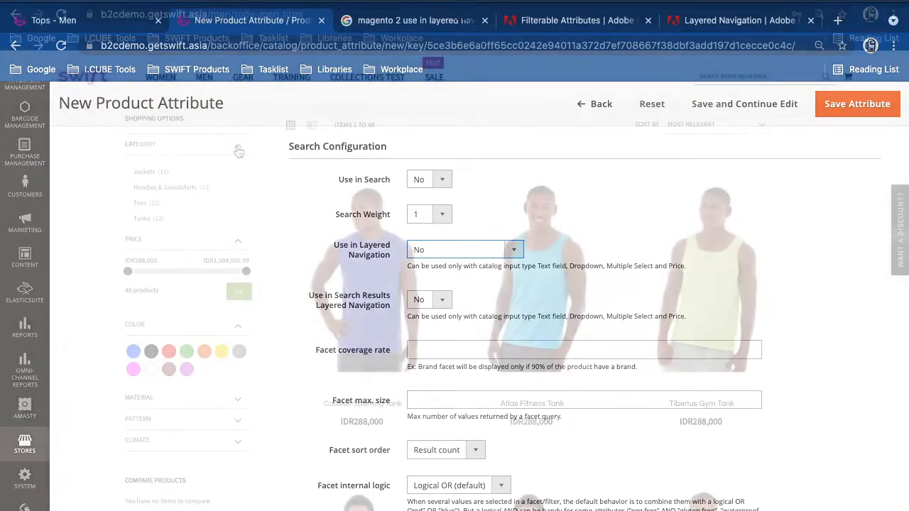
left_click(239, 150)
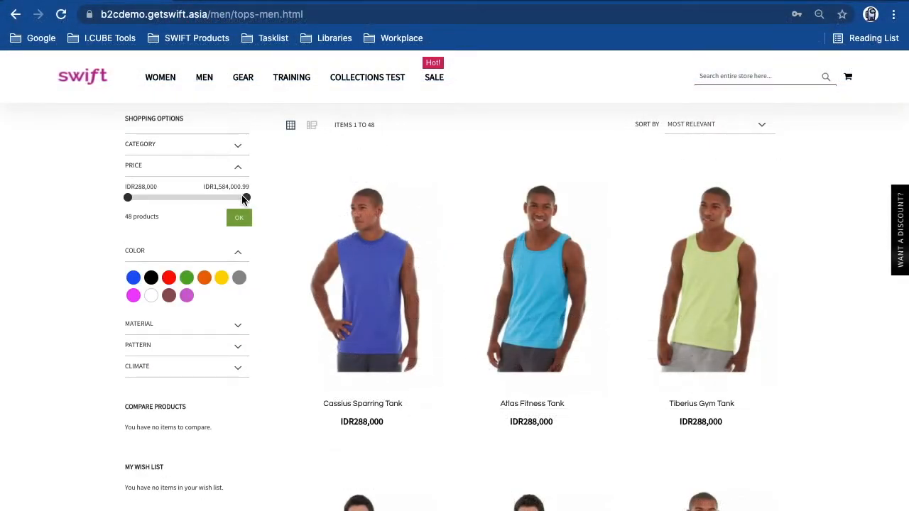
- Lower the maximum price slightly and filter by Polyester and Organic Cotton materials
mouse_move(244, 196)
left_mouse_down()
mouse_move(199, 195)
mouse_move(244, 202)
left_mouse_up()
left_click(238, 331)
left_click(238, 331)
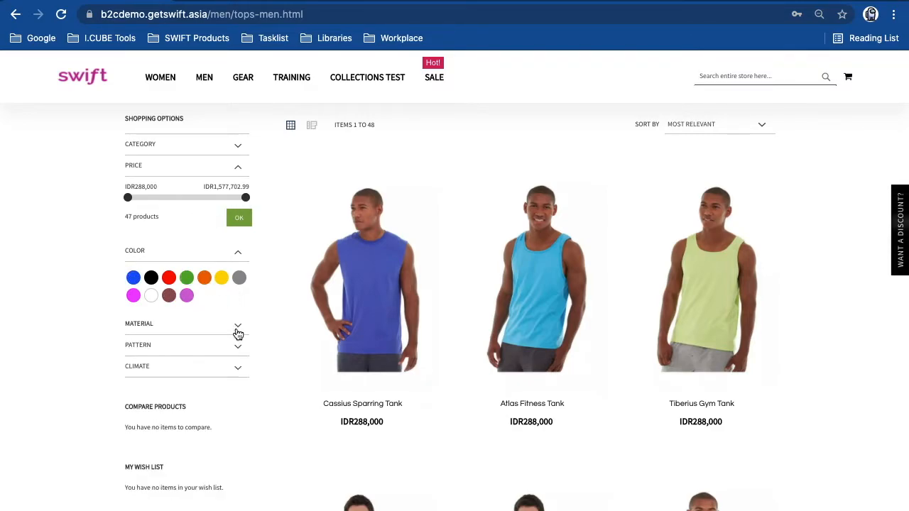
left_click(237, 331)
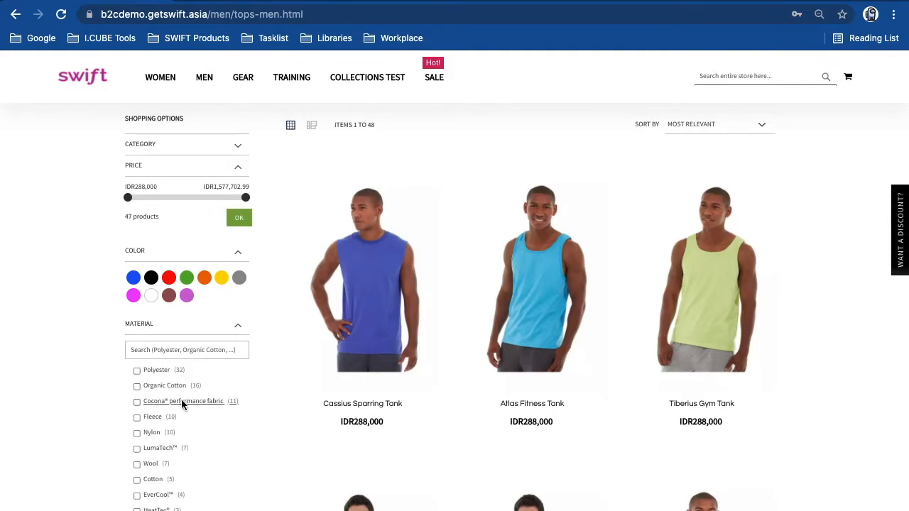
left_click(137, 371)
left_click(137, 386)
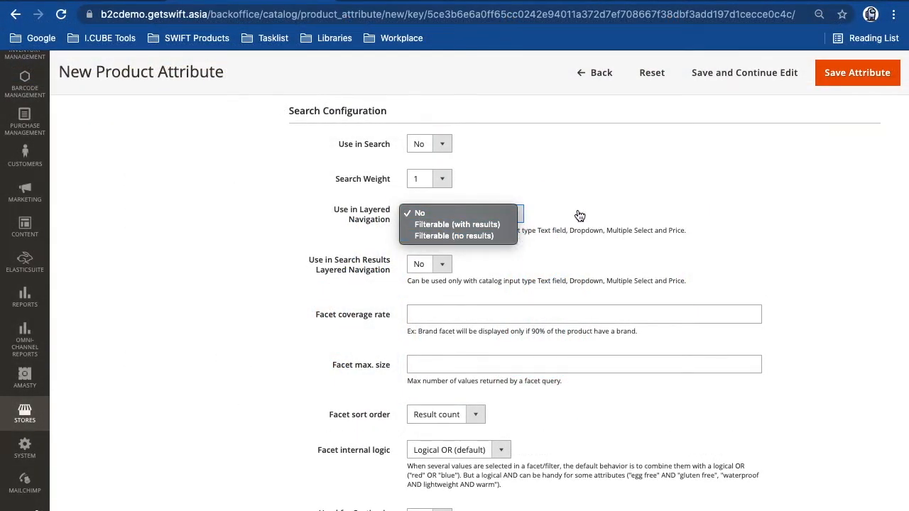
left_click(579, 215)
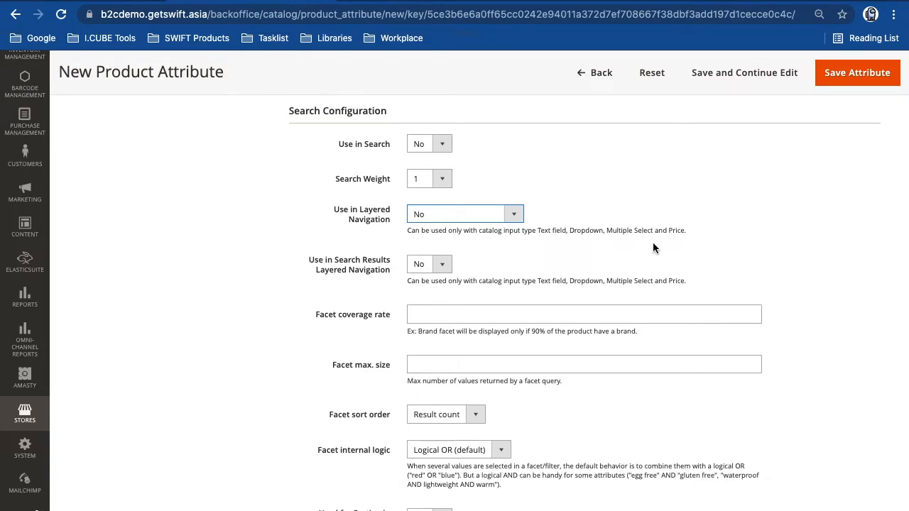
scroll(365, 230, "down", 1)
left_click(366, 226)
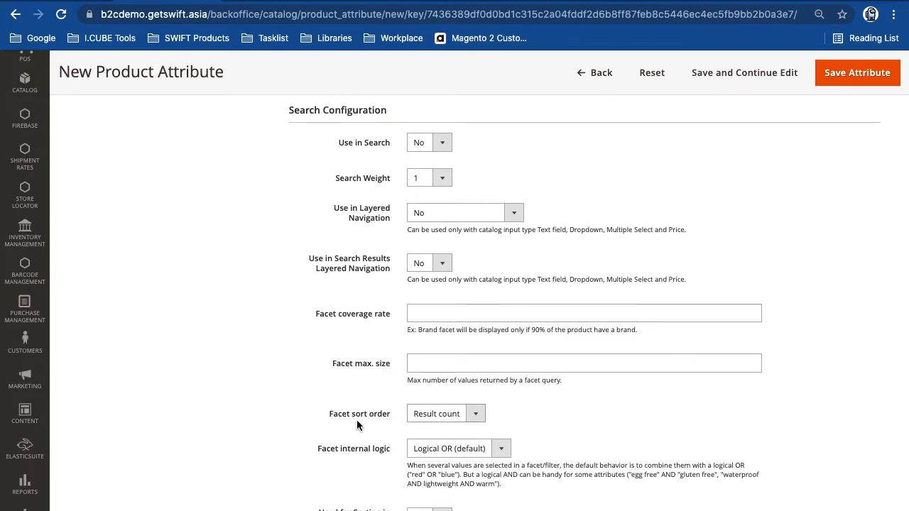
left_click(482, 419)
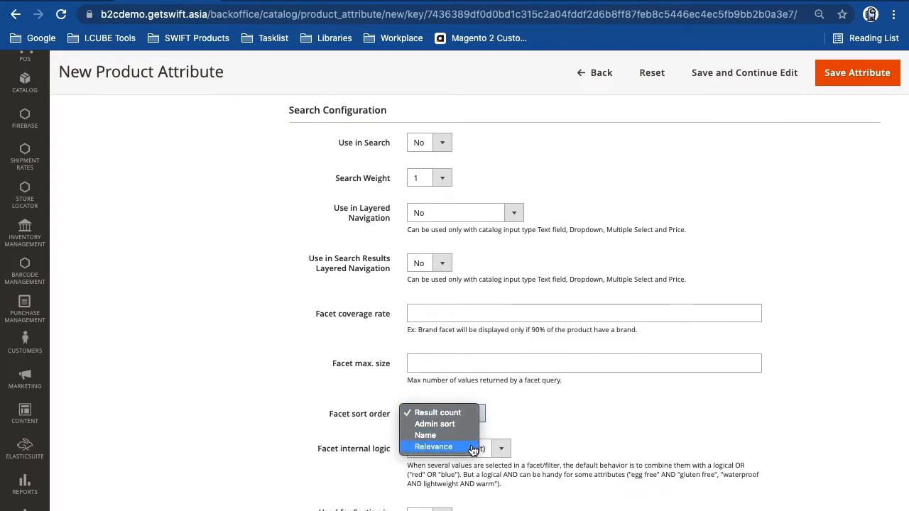
left_click(505, 420)
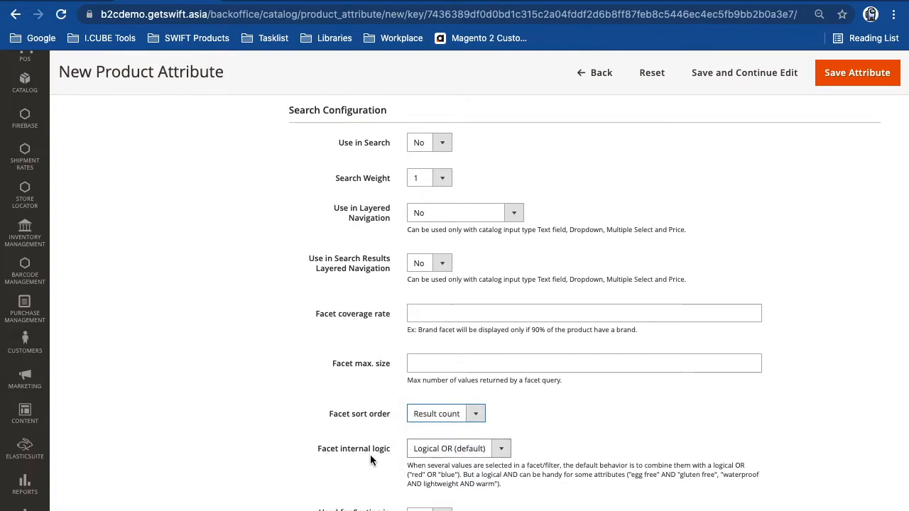
left_click(503, 453)
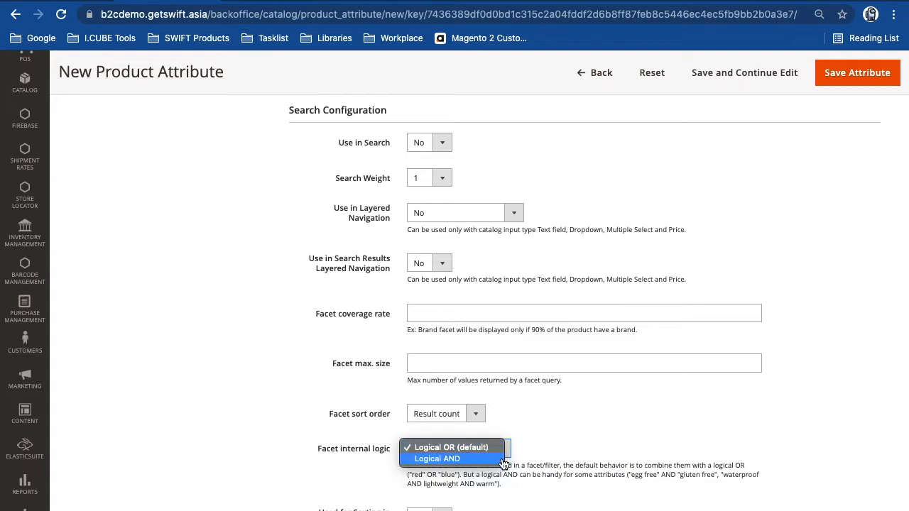
left_click(548, 450)
scroll(550, 449, "down", 1)
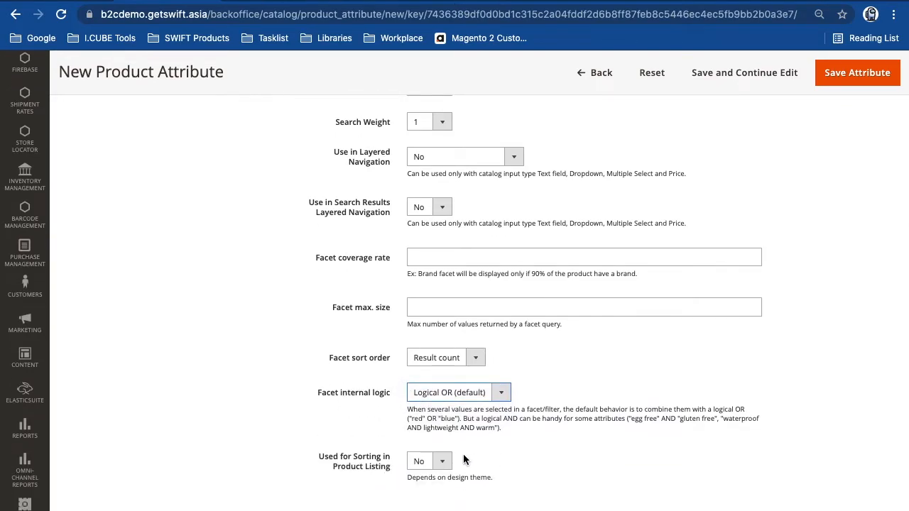
left_click(443, 462)
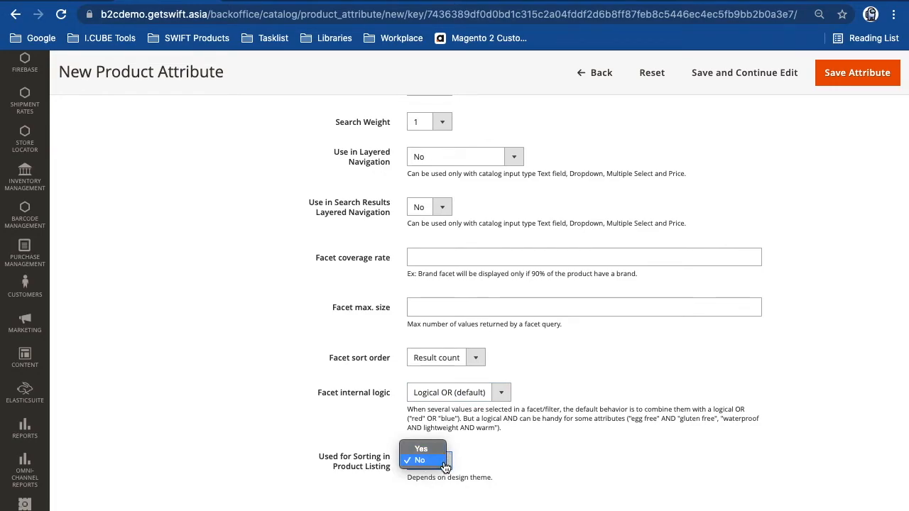
left_click(488, 465)
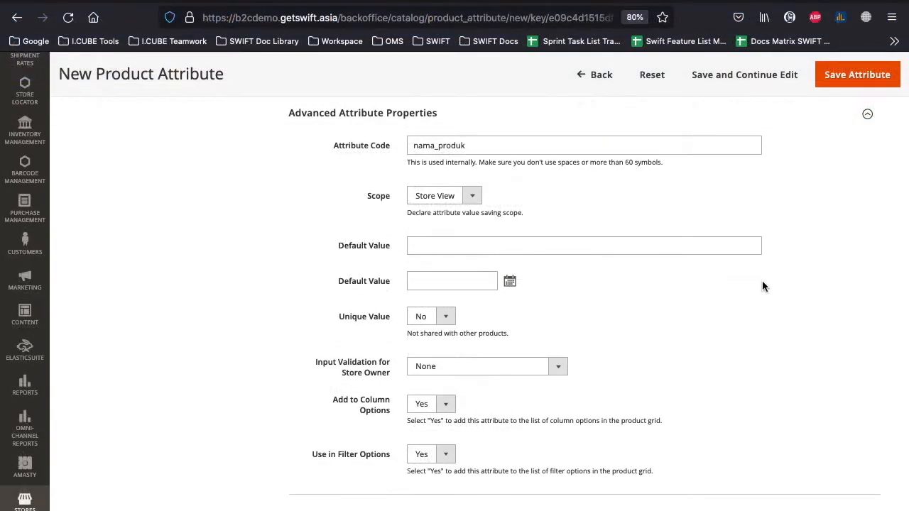
- Save the Nama Produk attribute using Save Attribute at the top of the form
scroll(762, 285, "up", 1)
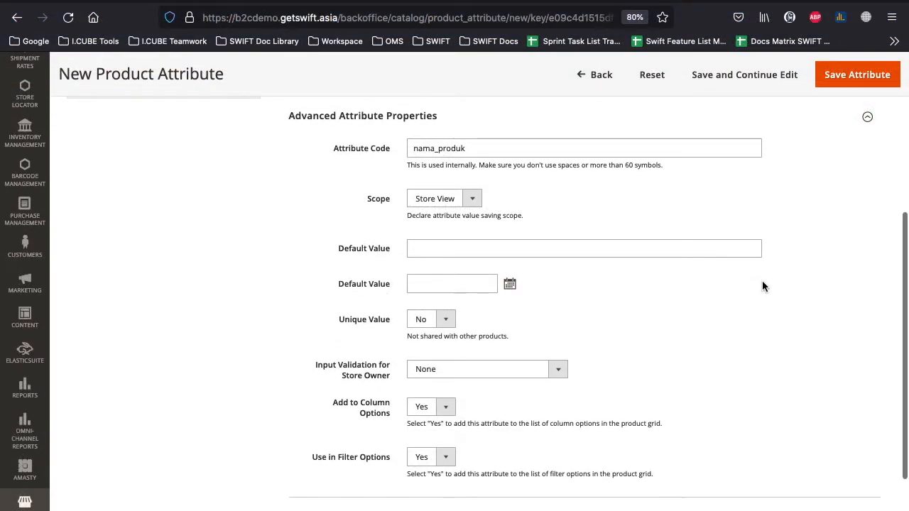
scroll(763, 286, "up", 5)
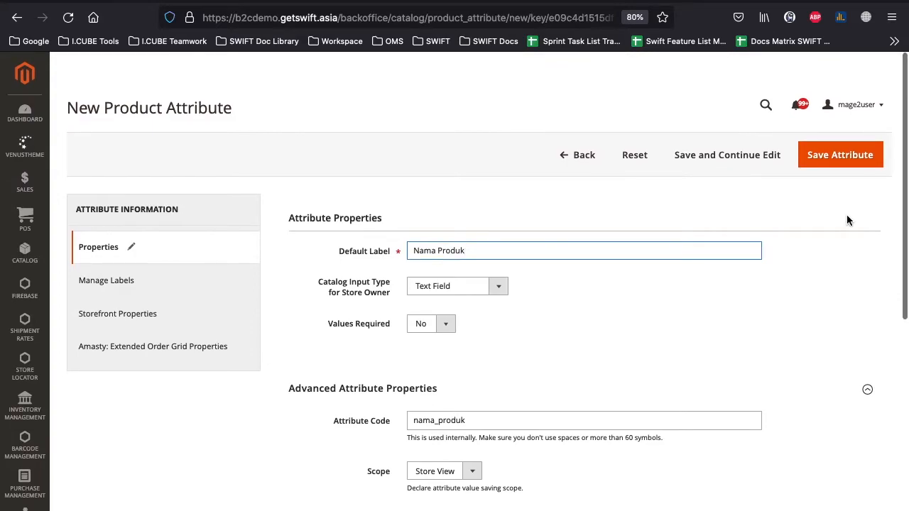
left_click(845, 167)
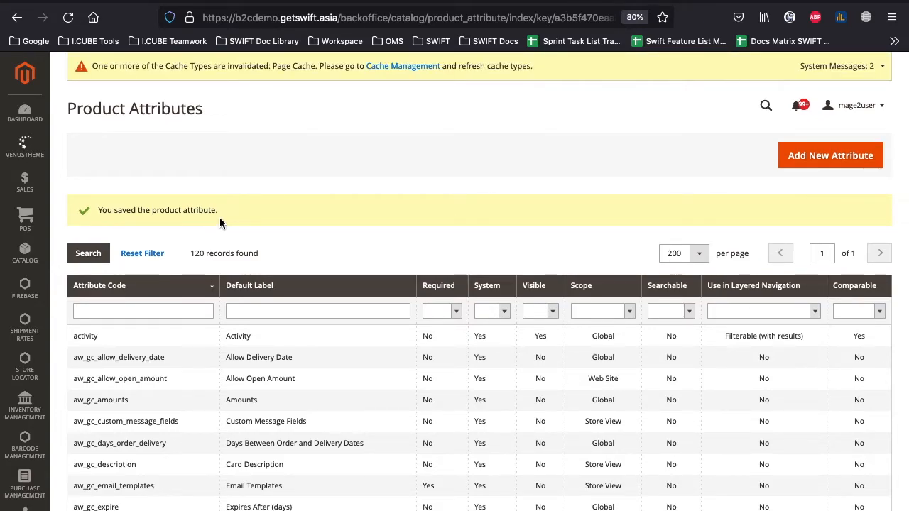
- Scroll the Product Attributes grid to locate the brand attribute
scroll(220, 222, "down", 6)
scroll(220, 222, "down", 4)
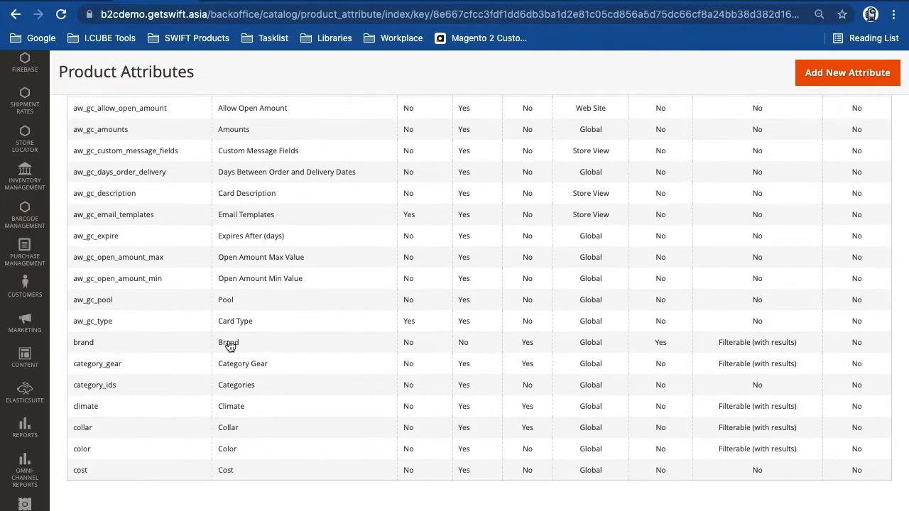
scroll(365, 212, "up", 1)
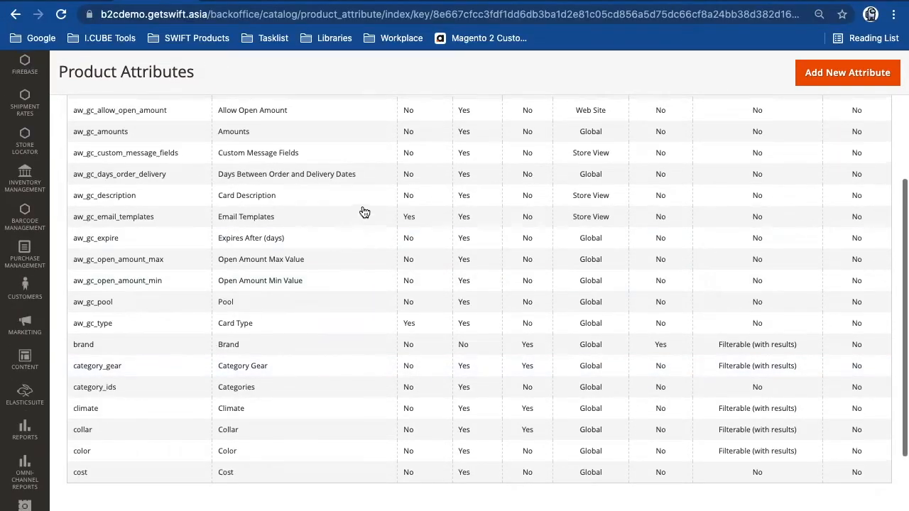
scroll(364, 212, "up", 5)
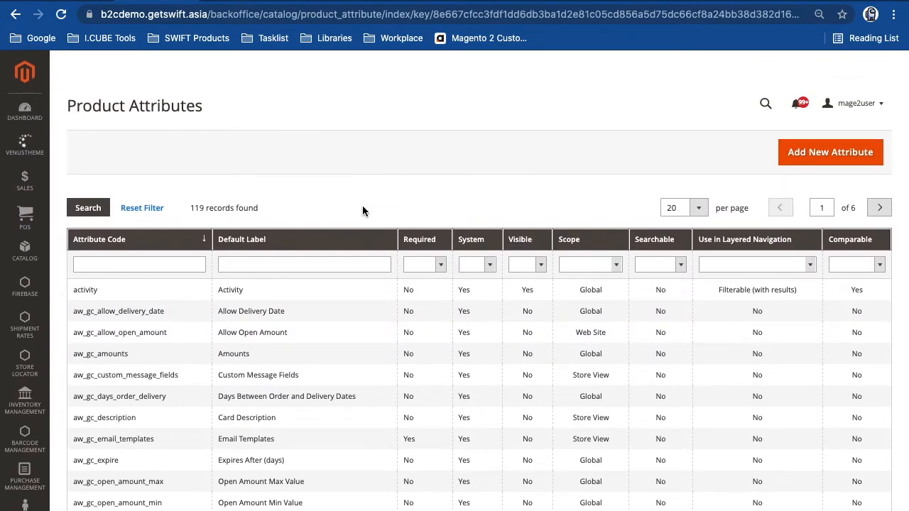
scroll(362, 207, "down", 5)
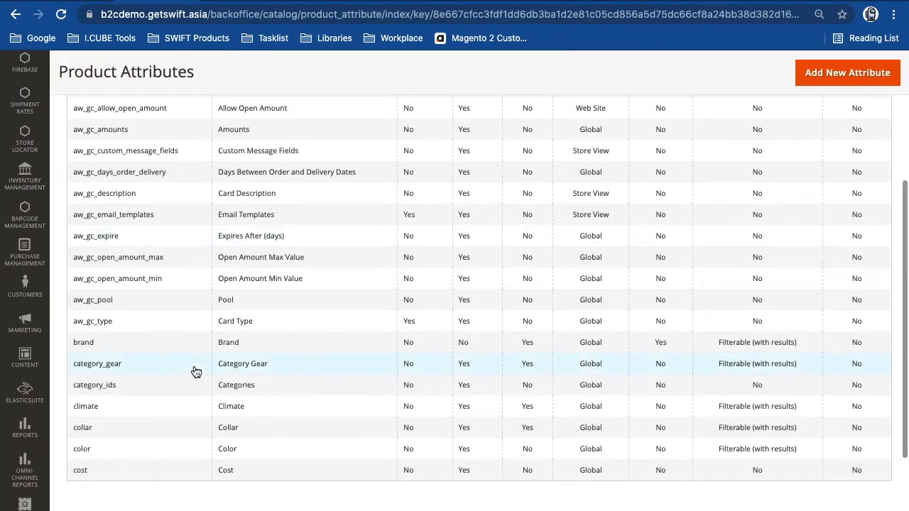
scroll(368, 208, "up", 5)
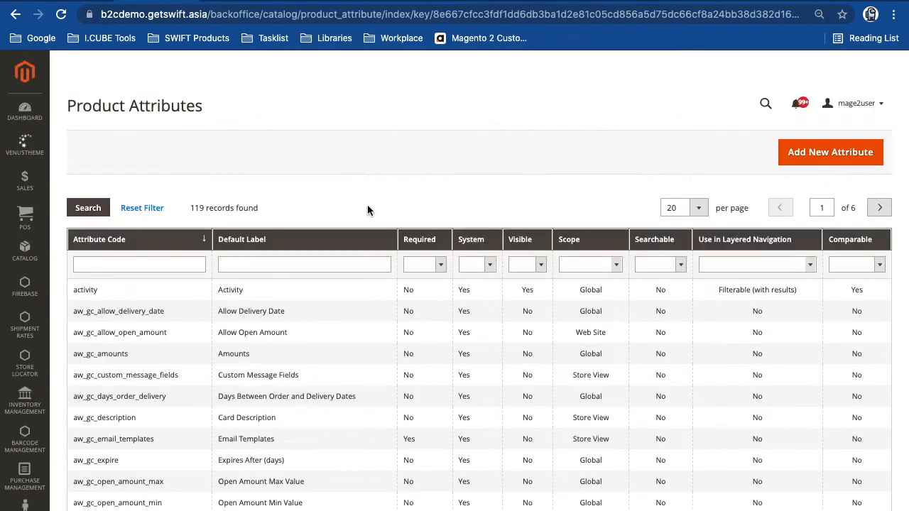
scroll(362, 207, "down", 5)
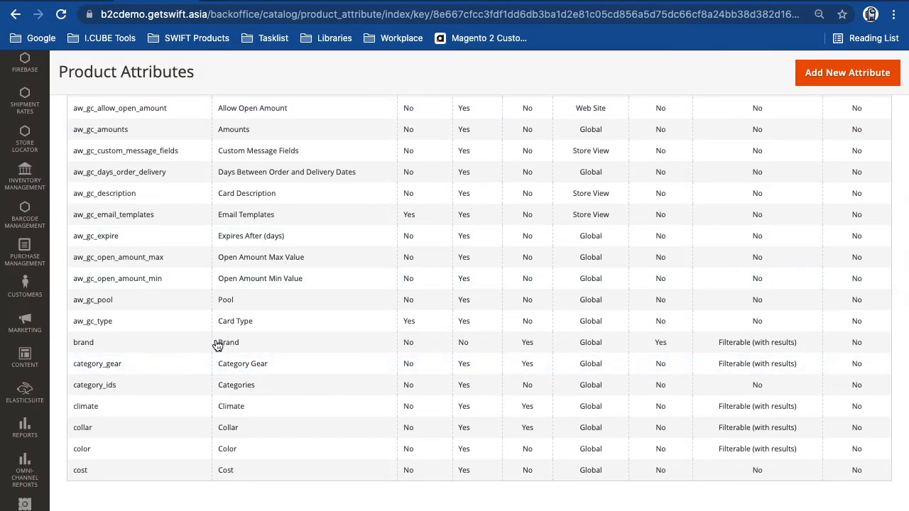
- Open the brand attribute and add a fourth option row with admin value brand4
left_click(260, 346)
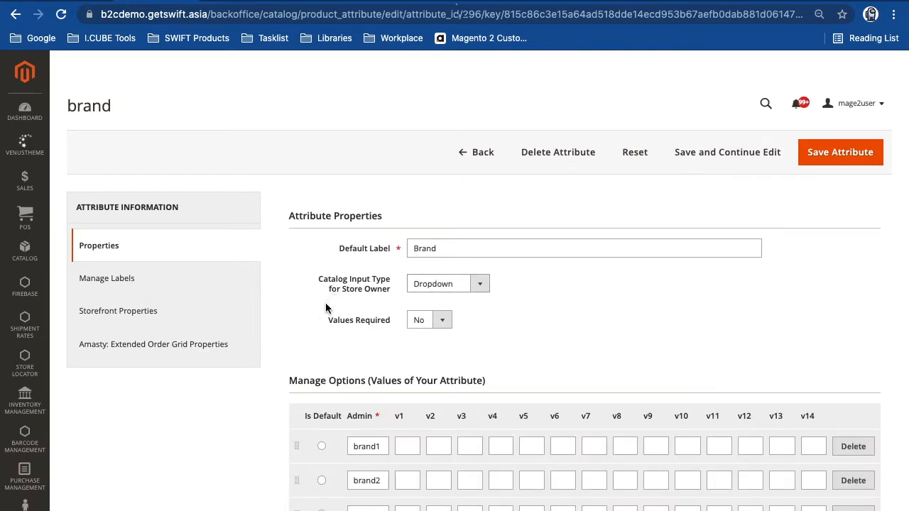
scroll(316, 310, "down", 3)
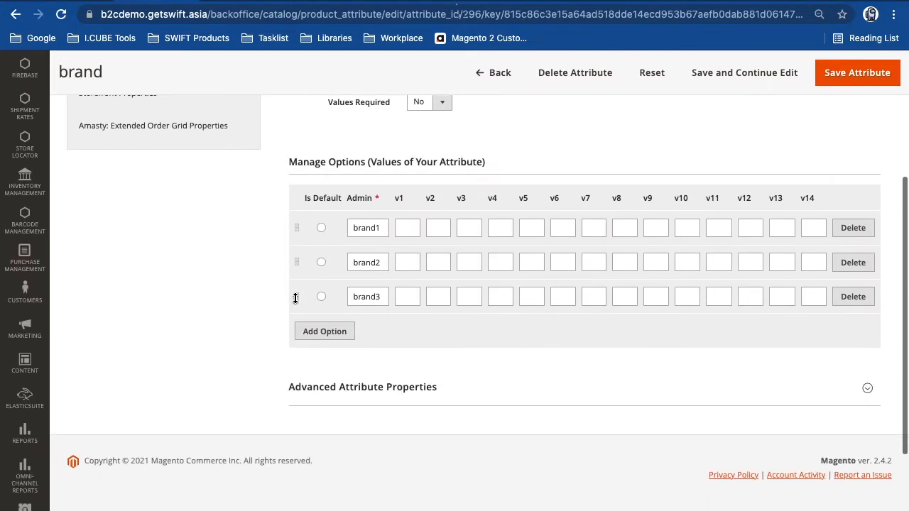
left_click(340, 336)
left_click(351, 329)
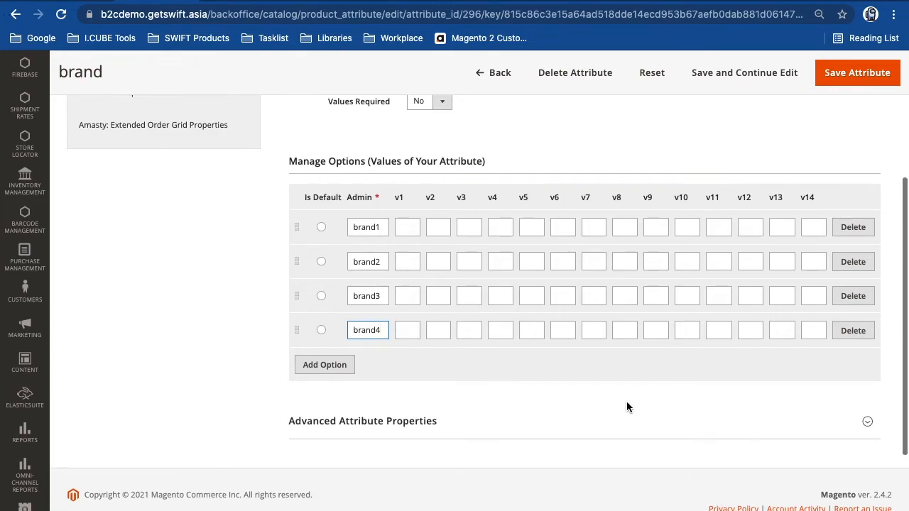
- Save the brand attribute, then confirm a new product's Brand dropdown lists brand1 through brand4
left_click(846, 86)
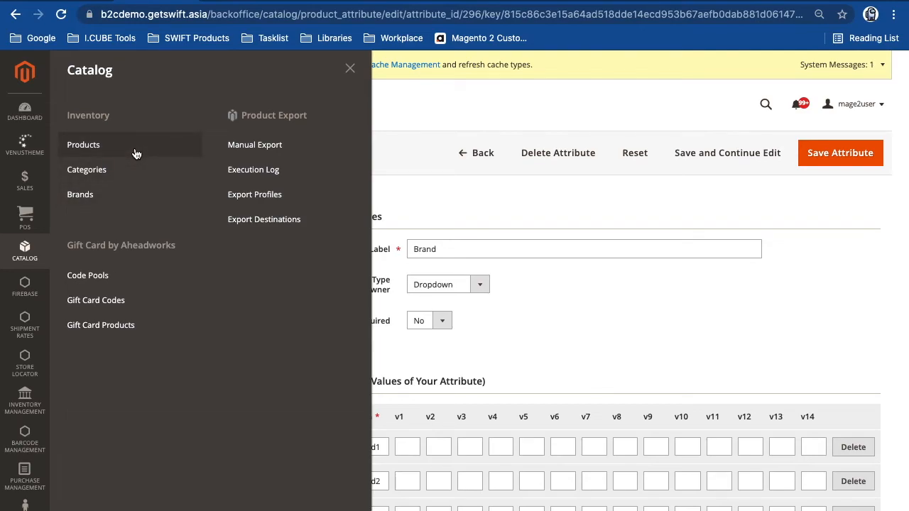
left_click(135, 154)
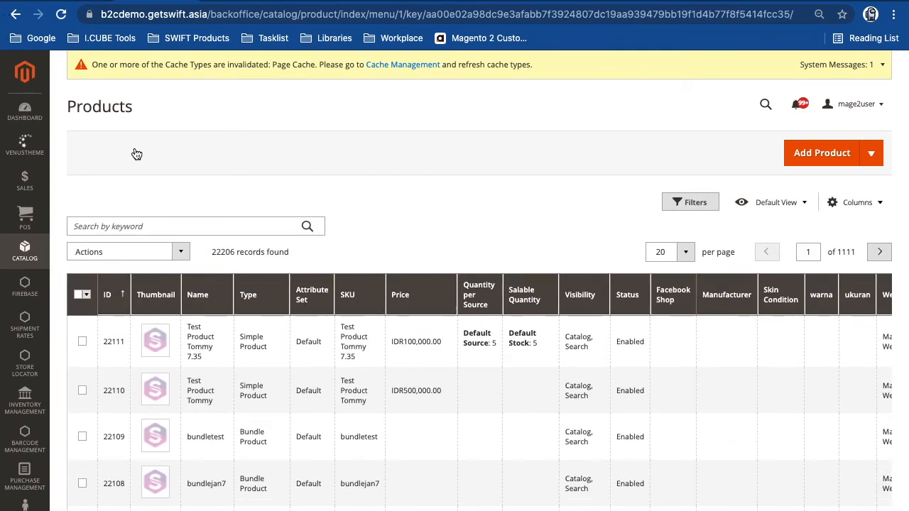
left_click(845, 165)
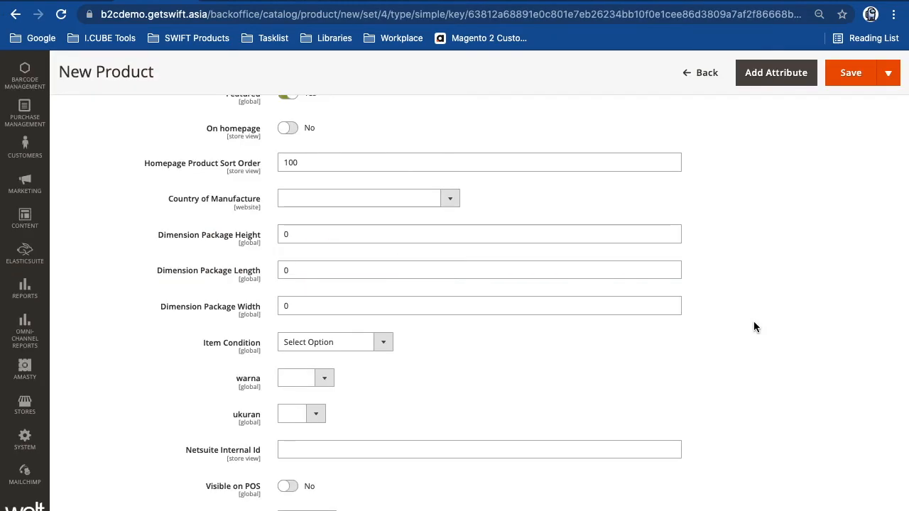
scroll(754, 321, "down", 3)
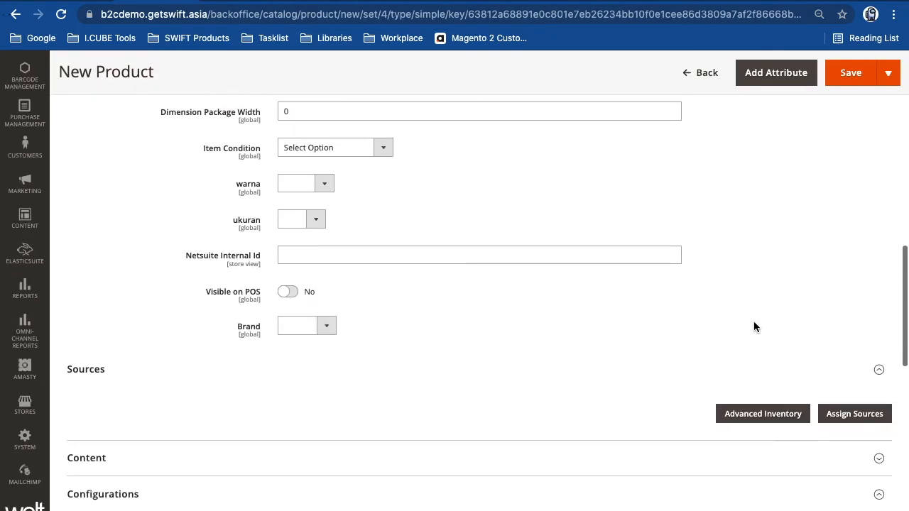
left_click(321, 328)
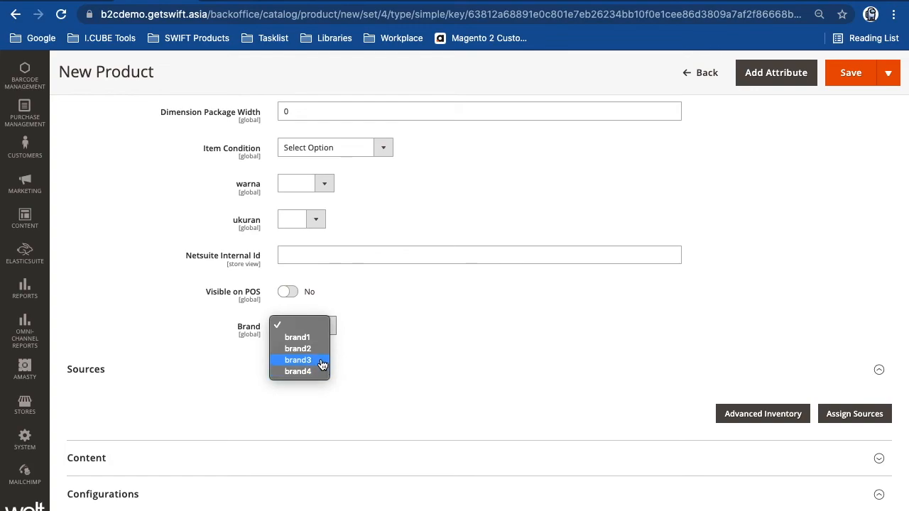
left_click(400, 330)
left_click(316, 326)
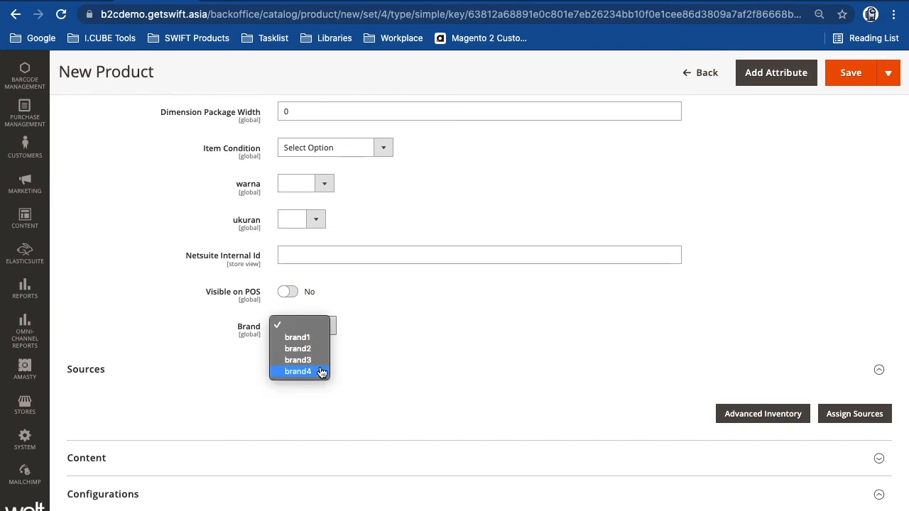